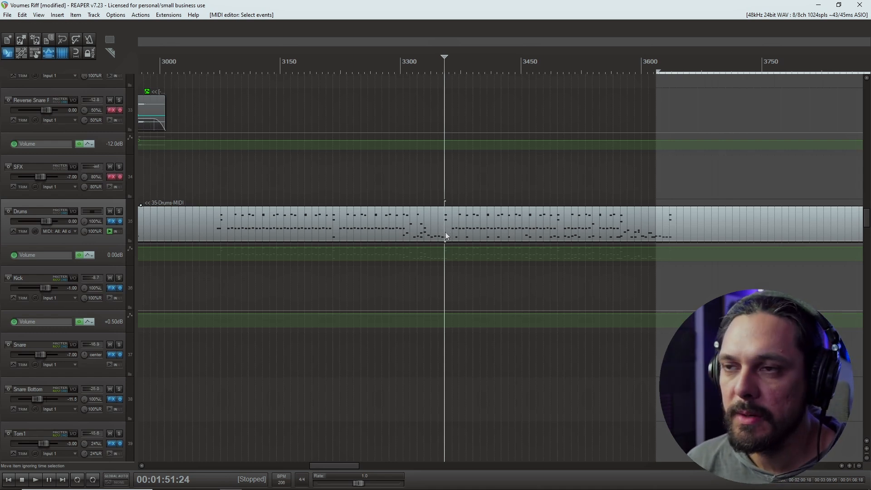
Open the 35-Drums-MIDI item for note editing and listen through the drum pattern around bars 97 to 108.
double_click(446, 232)
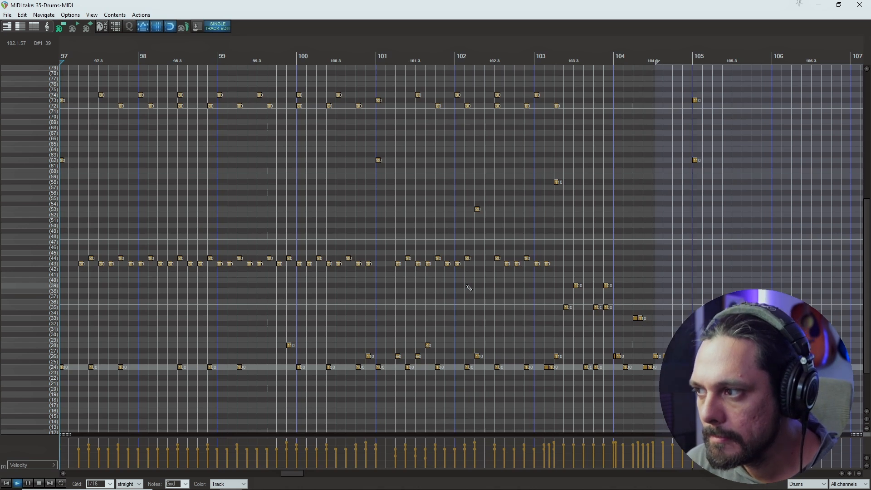
key("space")
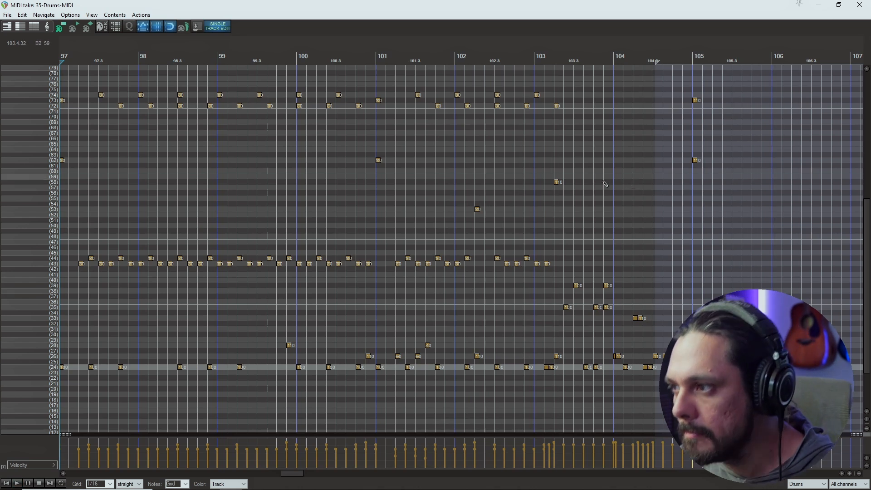
key("space")
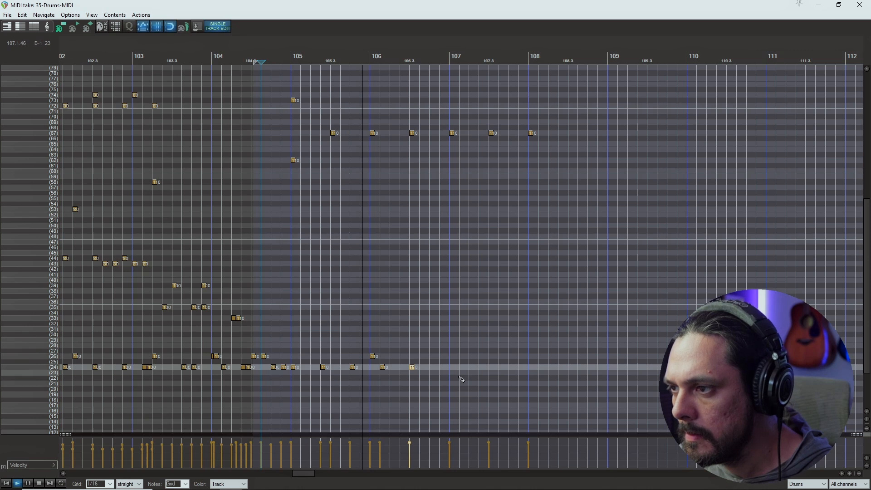
key("space")
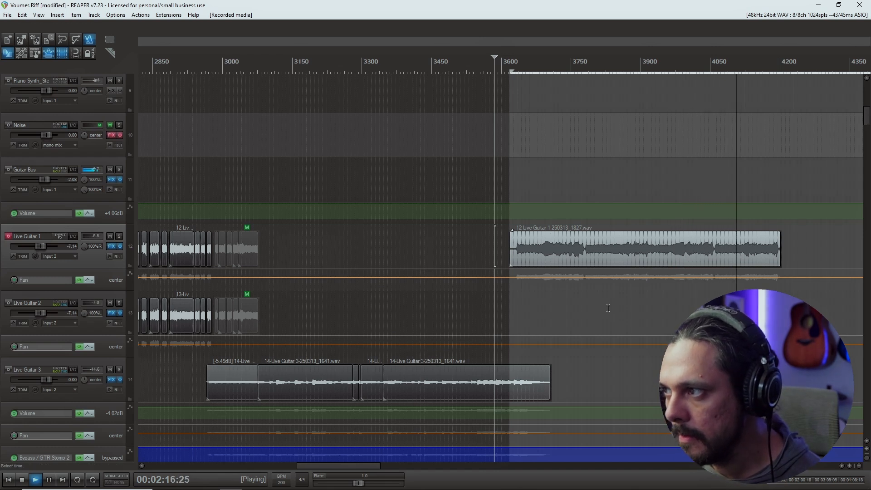
Stop playback and trim the end and the start of the 12-Live Guitar 1-250313_1827.wav take.
key("space")
left_click(779, 254)
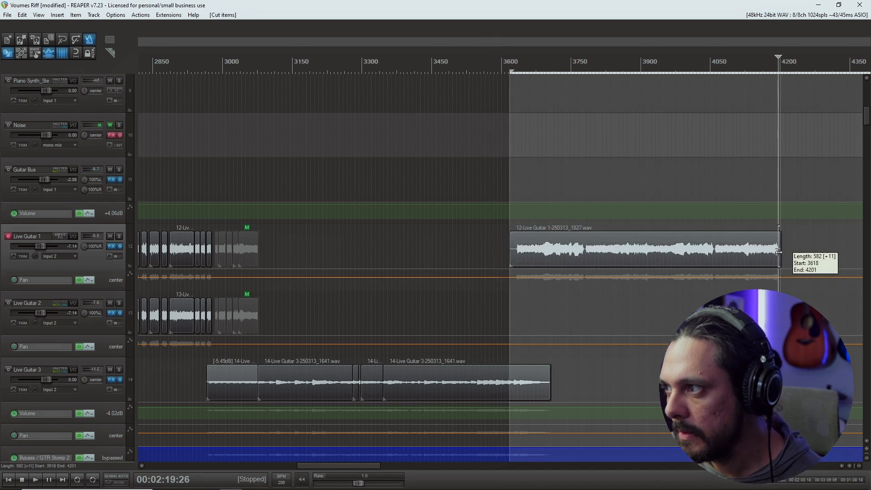
left_click(514, 252)
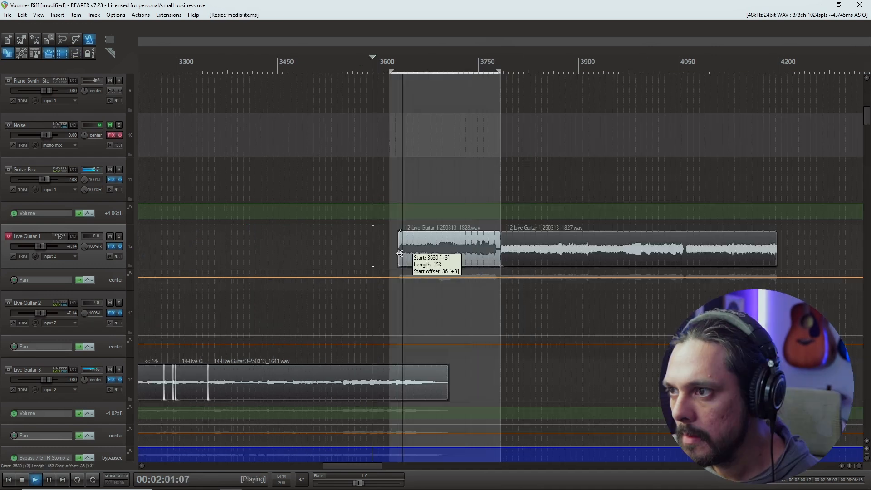
left_click_drag(405, 251, 402, 251)
left_click_drag(500, 251, 499, 251)
scroll(507, 251, "up", 1)
scroll(515, 251, "up", 4)
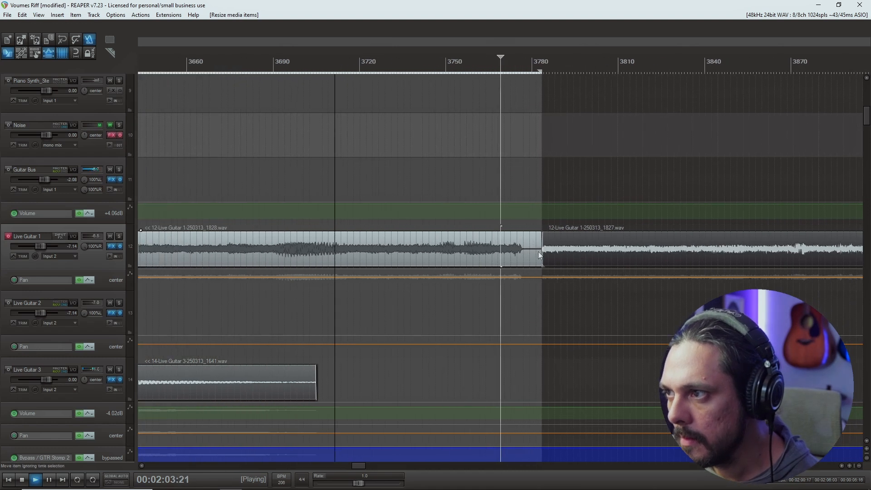
Trim the end of the 12-Live Guitar 1-250313_1828.wav take to 3778 and arm the next guitar track.
left_click(539, 251)
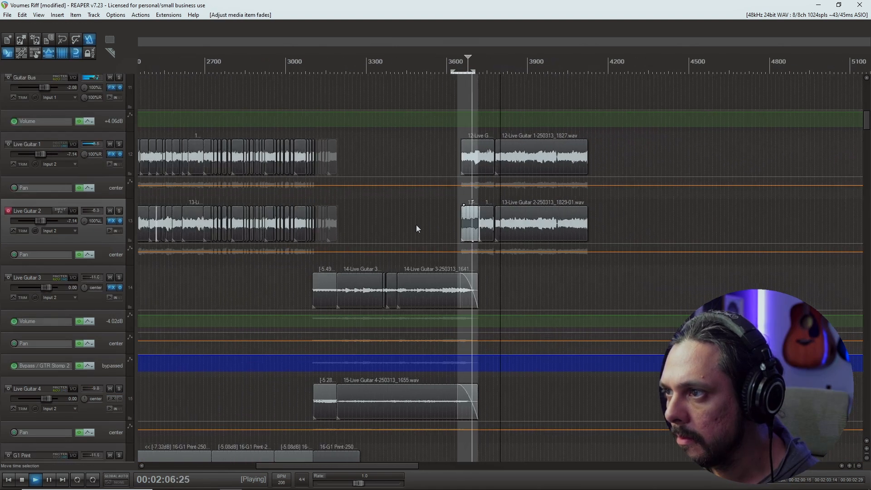
scroll(418, 228, "down", 3)
left_click(8, 211)
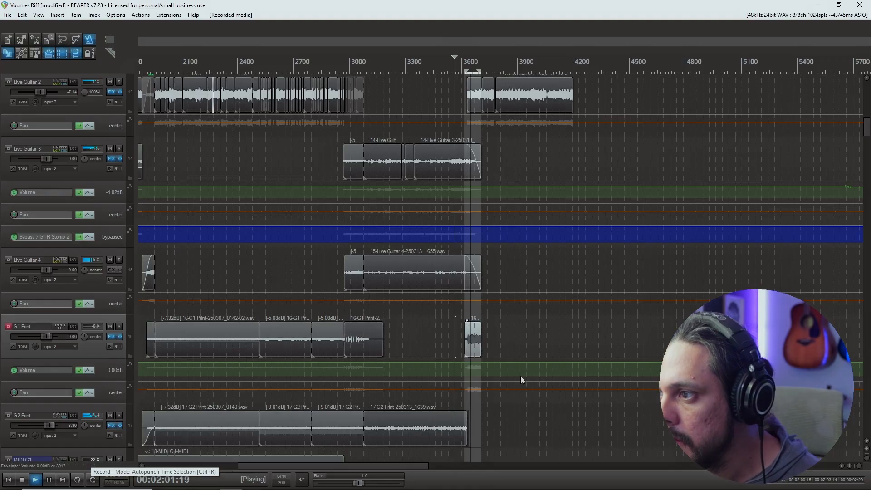
Extend the end of the newly recorded G1 Print take to about 3915.
left_click_drag(479, 340, 521, 347)
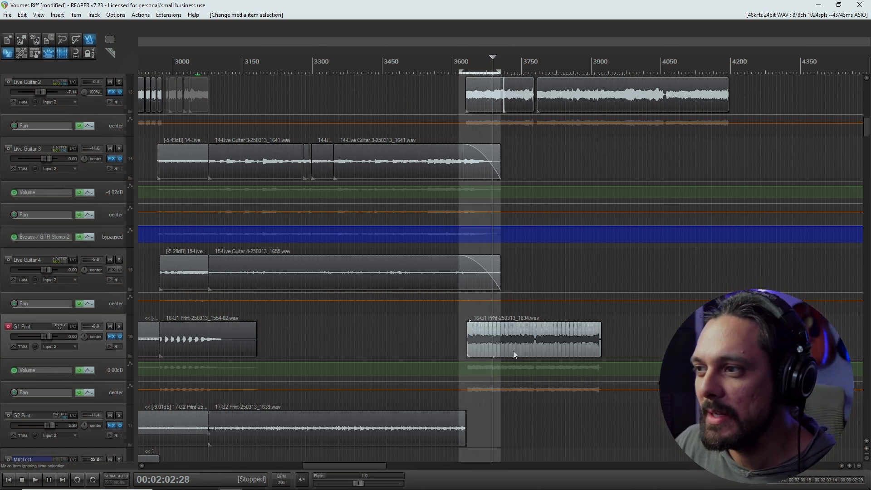
left_click_drag(514, 356, 511, 345)
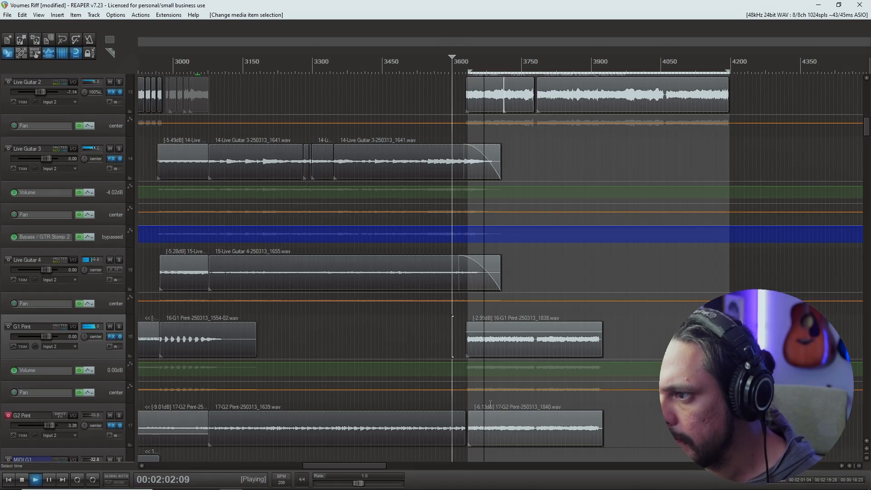
Listen to the new G2 Print take from several playback positions and stop playback.
left_click(492, 416)
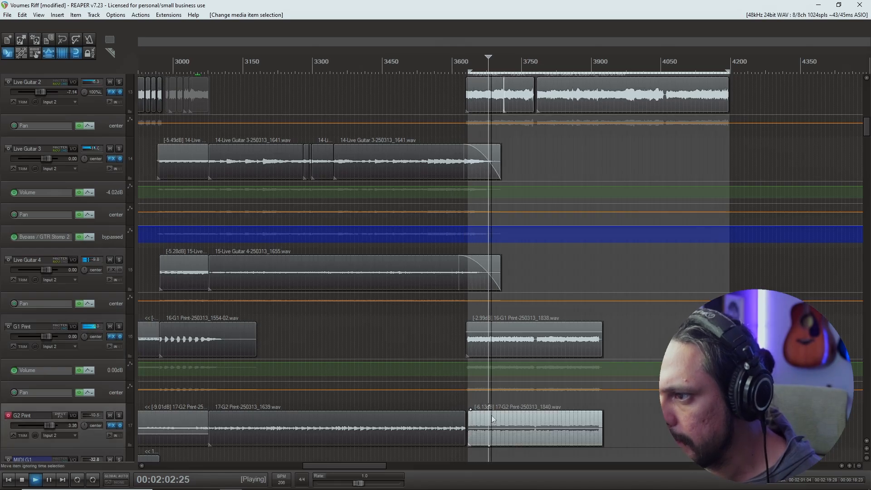
left_click(495, 422)
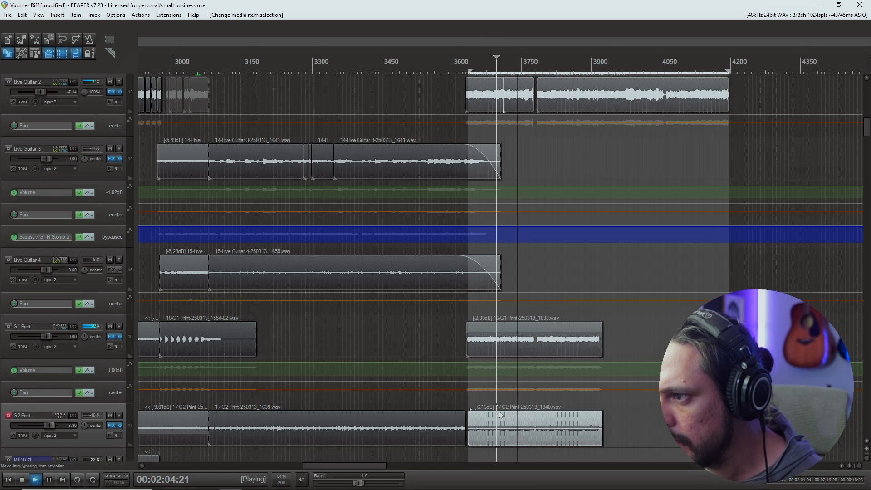
left_click(494, 416)
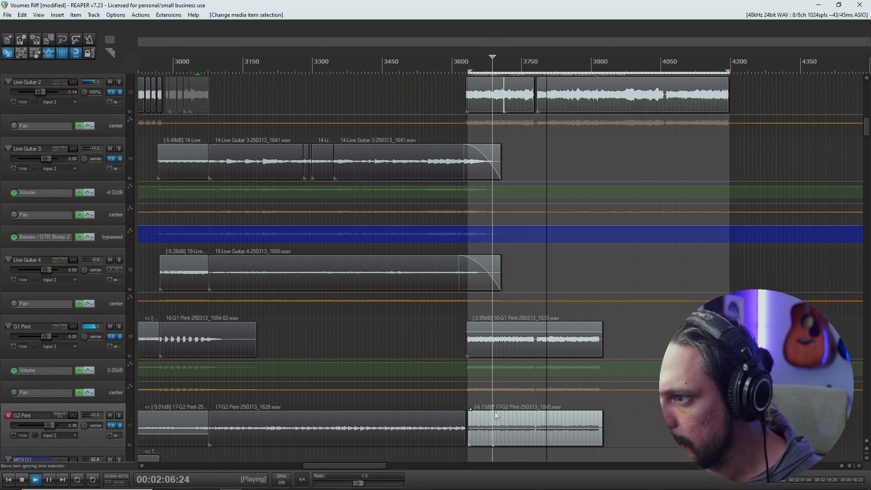
left_click(518, 414)
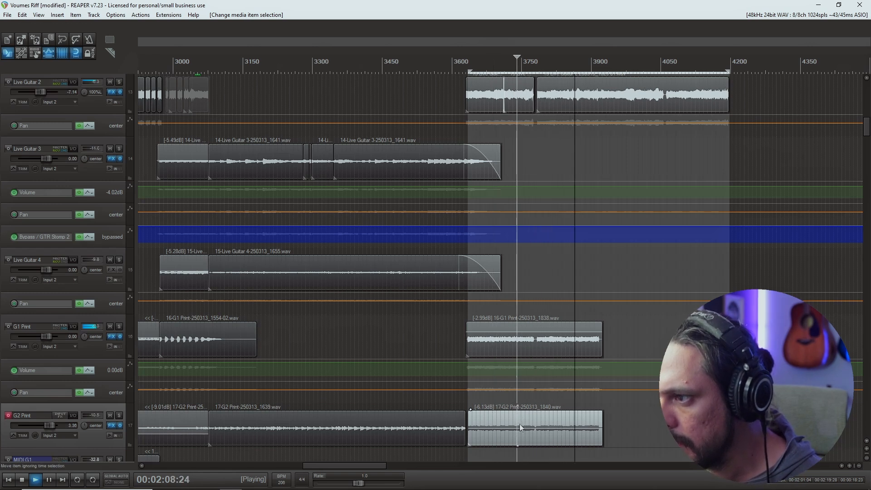
left_click_drag(525, 428, 525, 431)
key("space")
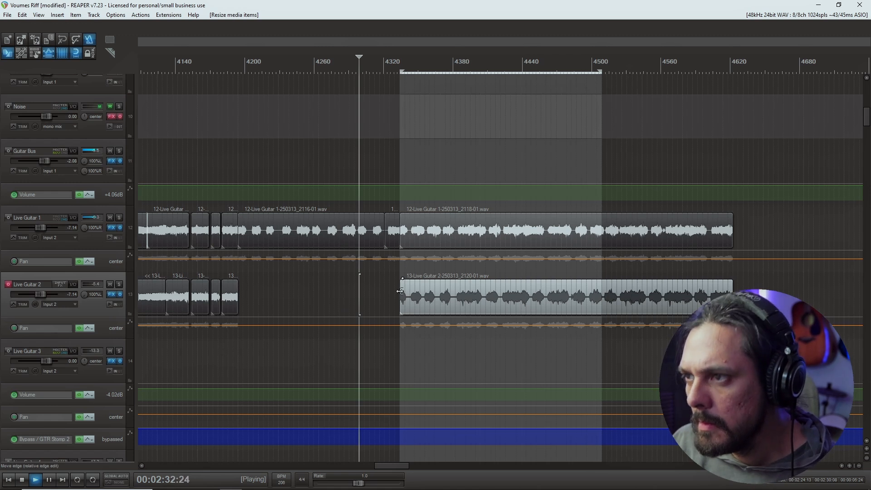
Turn off snapping and clean up the edges of the chug takes on Live Guitar 1 and Live Guitar 2.
left_click(402, 174)
scroll(470, 237, "up", 9)
key("alt+s")
left_click(540, 242)
left_click(544, 300)
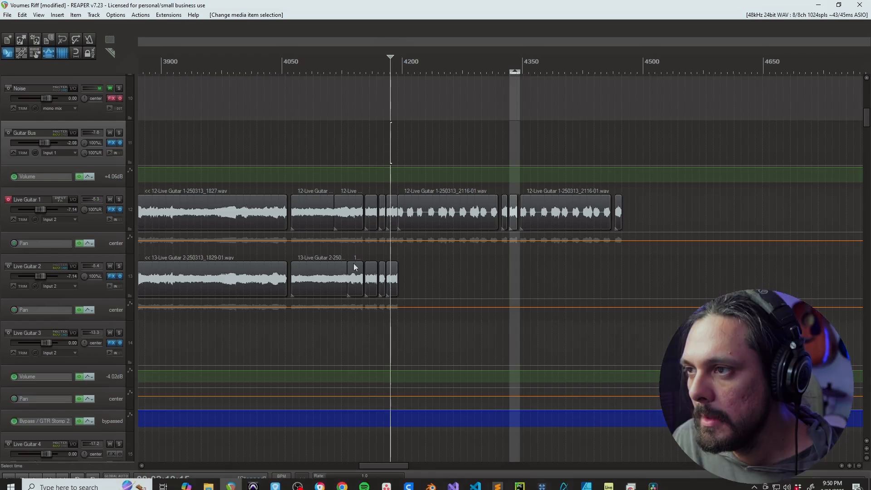
left_click(358, 336)
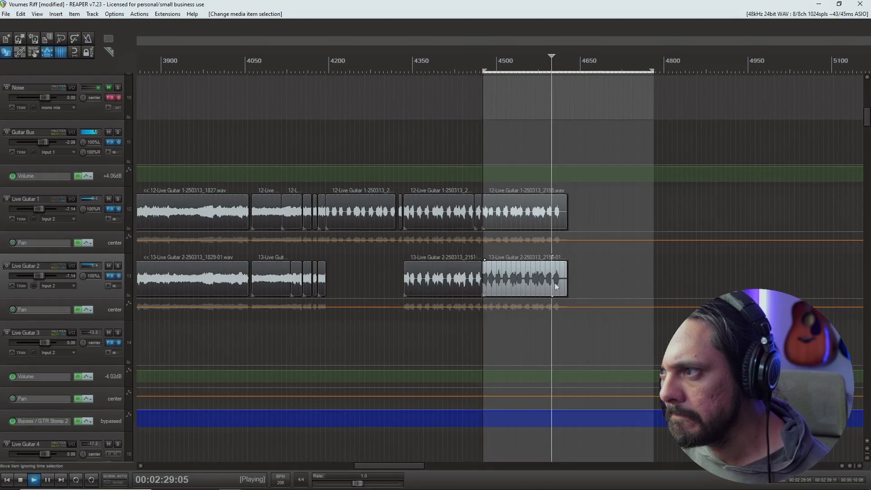
Trim the ends of the latest Live Guitar 1 and Live Guitar 2 takes together just after the last chug and turn snapping on.
scroll(558, 281, "up", 5)
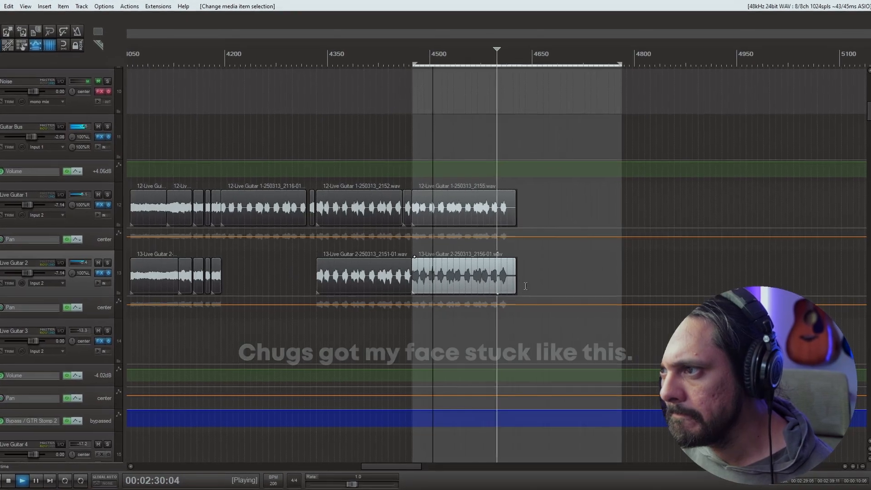
left_click(528, 207, "ctrl")
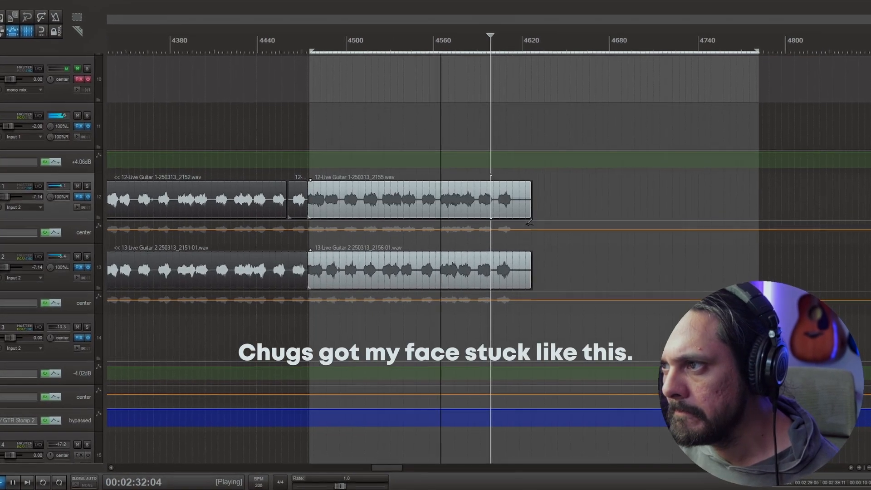
key("space")
left_click_drag(526, 267, 510, 268)
key("alt+s")
scroll(527, 257, "down", 1)
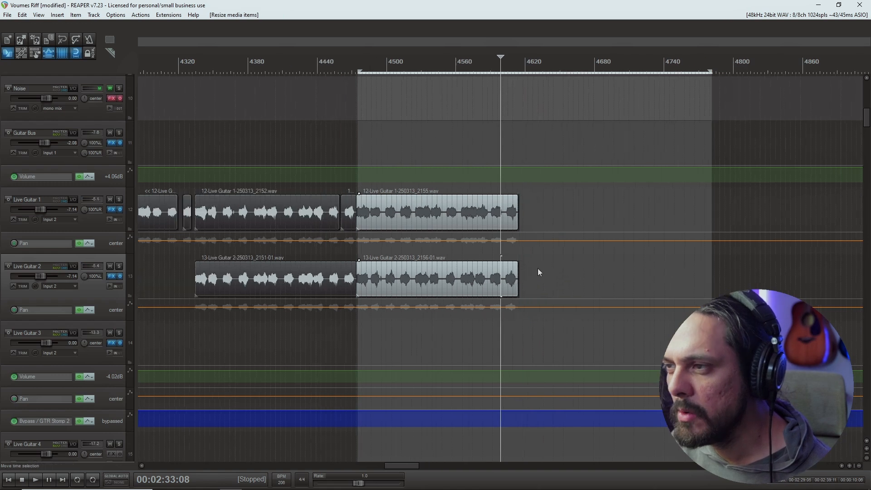
left_click(342, 336)
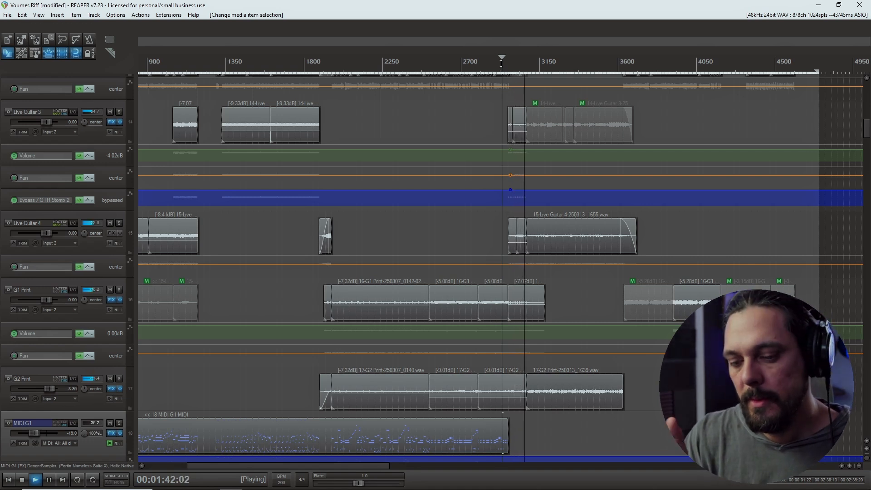
Stop playback and unmute the muted Live Guitar 3 clips between about 3080 and 3680.
key("space")
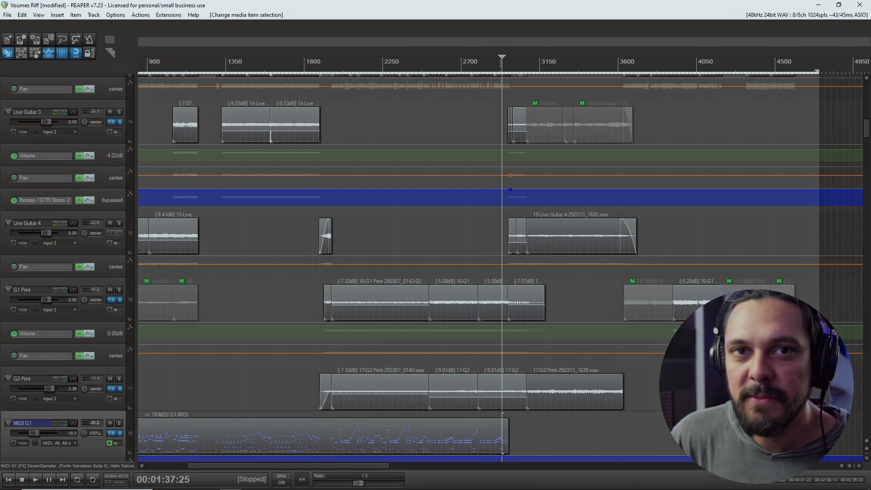
key("space")
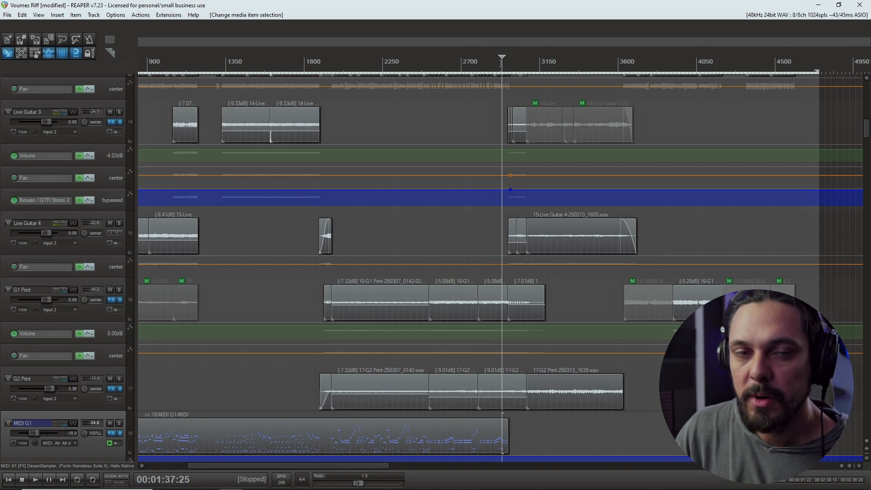
scroll(553, 249, "up", 3)
left_click_drag(526, 252, 530, 251)
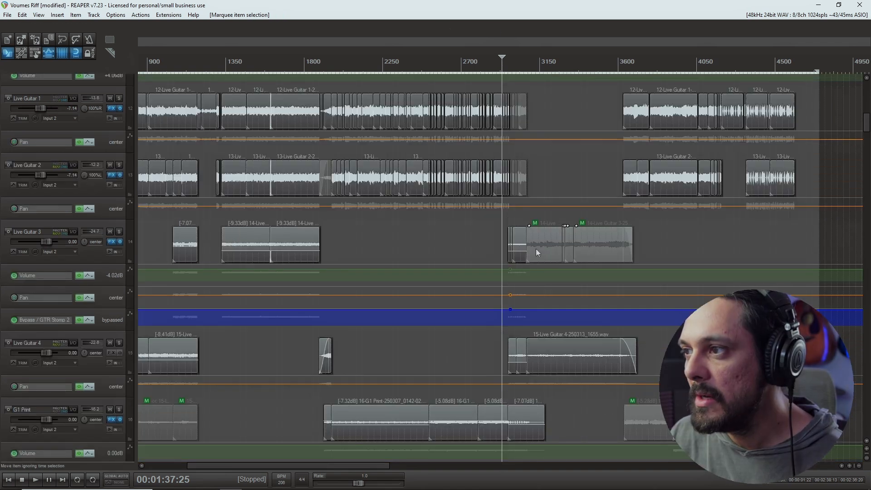
key("alt+m")
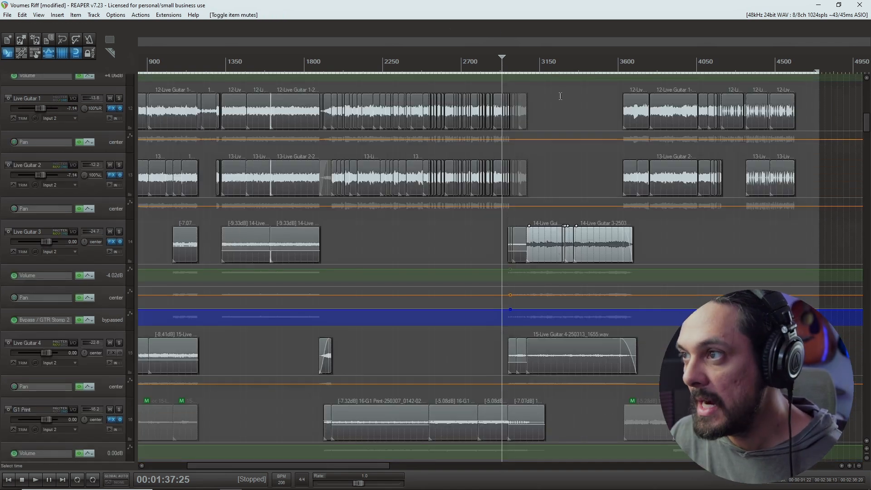
Play Live Guitar 3 soloed from the start of its unmuted clips, then stop and cut those clips.
left_click(527, 69)
key("space")
left_click(120, 231)
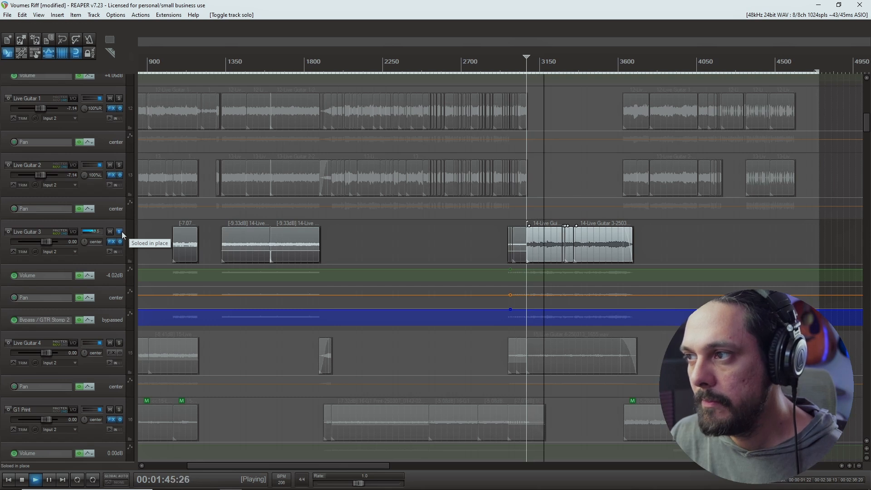
key("space")
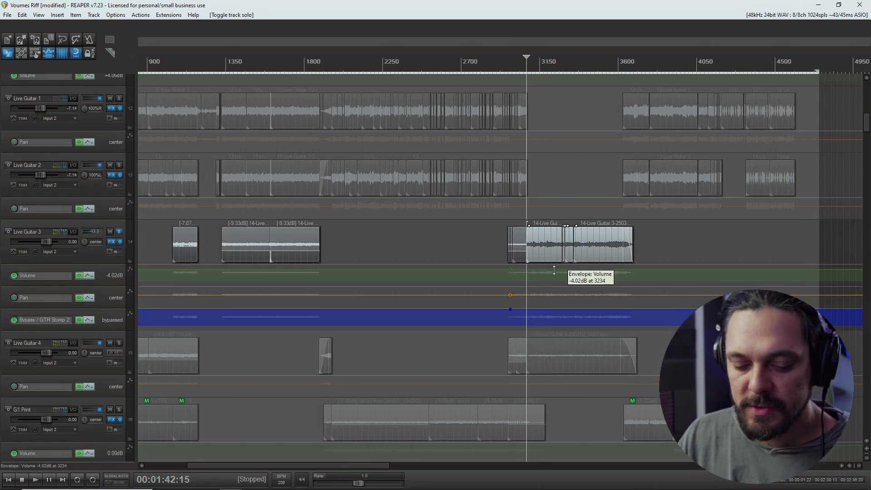
key("ctrl+x")
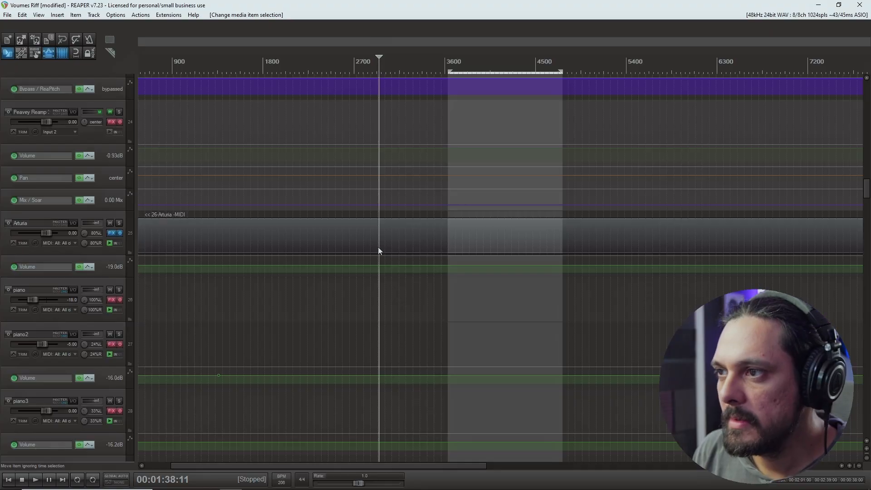
left_click(378, 248)
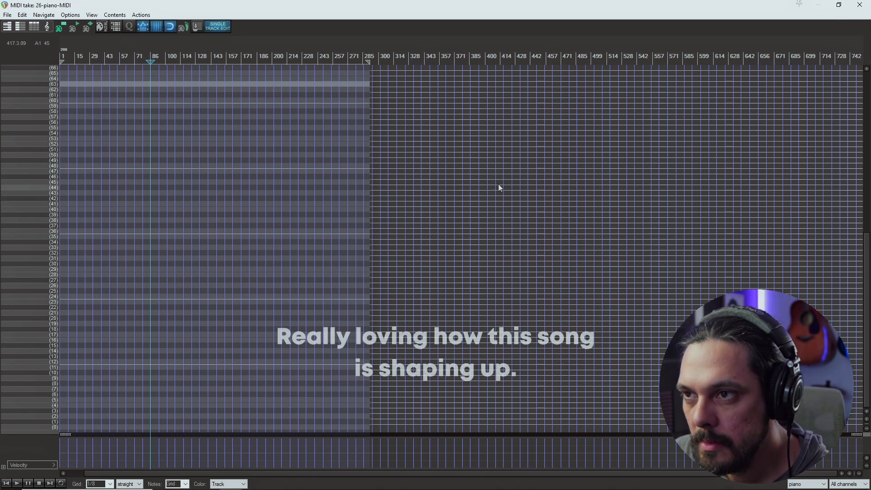
Draw an eight-note piano phrase starting at bar 86 on pitches 60, 58, 57, 50, 57, 58, 60 and 57.
scroll(498, 184, "up", 10)
left_click_drag(414, 93, 447, 105)
scroll(422, 244, "up", 4)
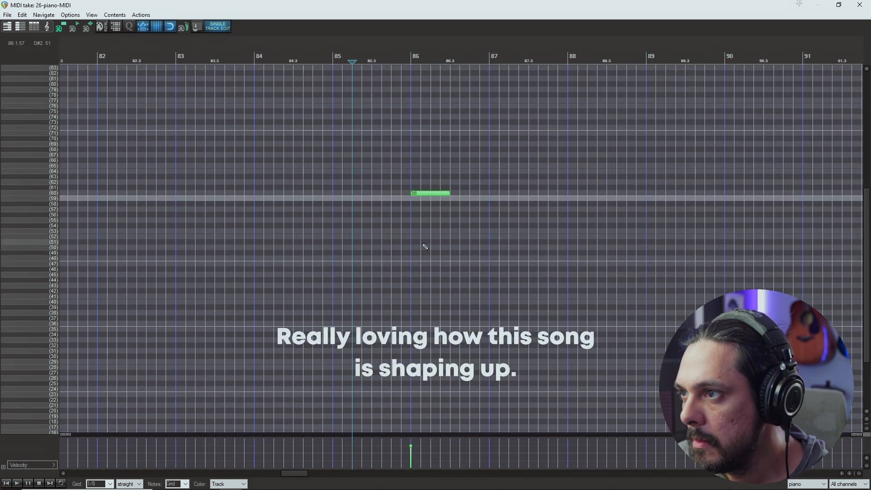
left_click(453, 204)
left_click(495, 209)
left_click_drag(535, 233, 554, 247)
left_click(574, 209)
left_click(614, 204)
left_click(653, 193)
left_click_drag(689, 210, 723, 210)
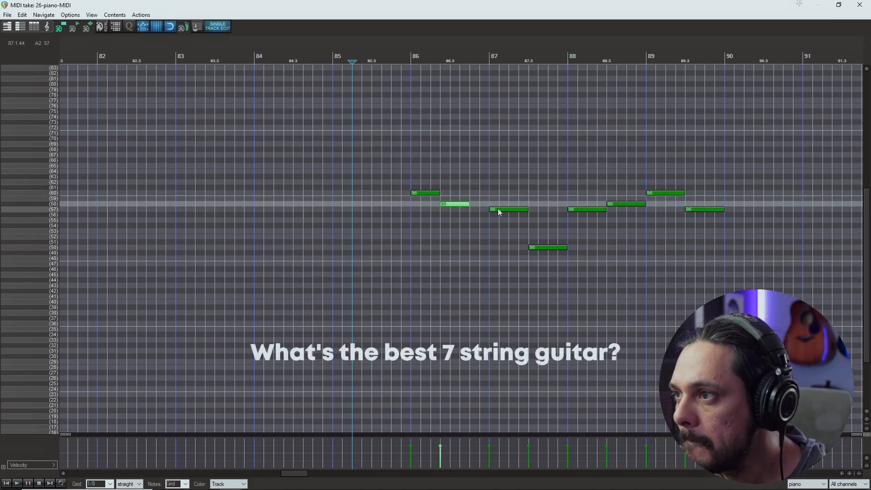
Shorten the piano notes and shift them earlier so they follow each other every three eighth-note grid steps, ending at bar 89.
key("space")
mouse_move(498, 209)
left_mouse_down()
mouse_move(478, 209)
mouse_move(500, 209)
left_mouse_up()
left_click_drag(540, 247, 510, 248)
left_click_drag(537, 247, 528, 248)
left_click_drag(578, 209, 548, 209)
left_click_drag(625, 204, 575, 204)
left_click_drag(547, 209, 558, 210)
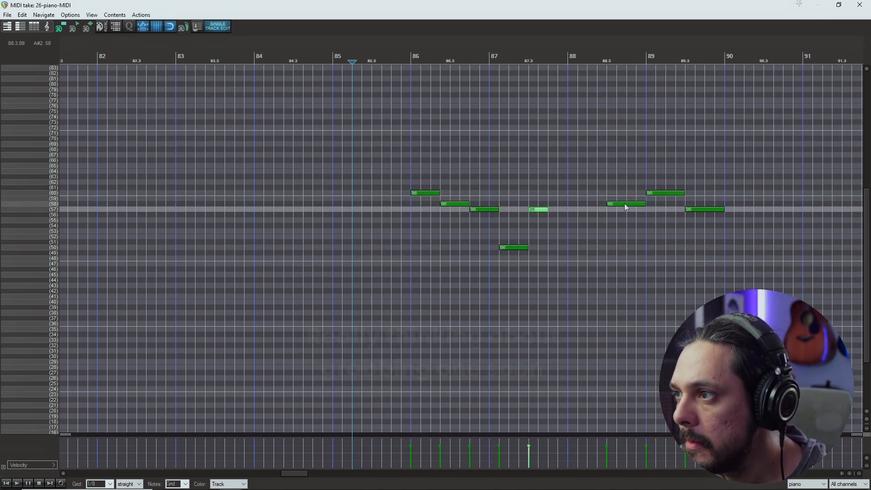
left_click_drag(666, 193, 606, 192)
left_click_drag(691, 210, 623, 210)
left_click_drag(655, 209, 646, 192)
Lengthen the opening pitch 60 note to its next repeat and stretch the first 58 and the 50 toward bar 89.
left_click_drag(439, 193, 586, 193)
left_click_drag(468, 202, 646, 204)
left_click_drag(528, 248, 646, 247)
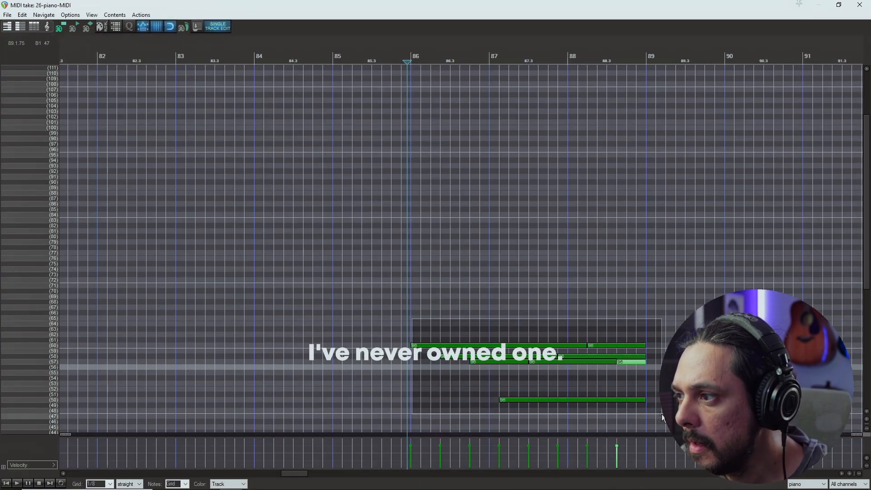
Duplicate the whole piano phrase one and two octaves higher and play the layered result.
left_click_drag(662, 415, 662, 414)
left_click_drag(429, 346, 425, 285)
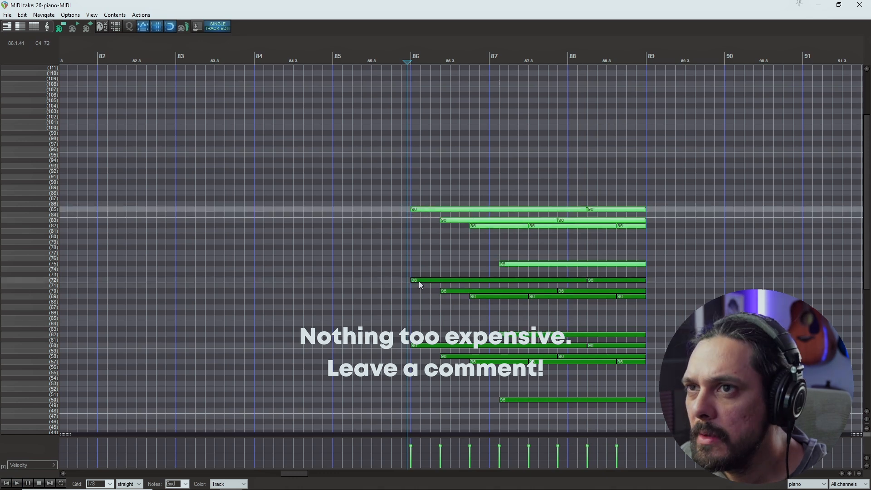
key("space")
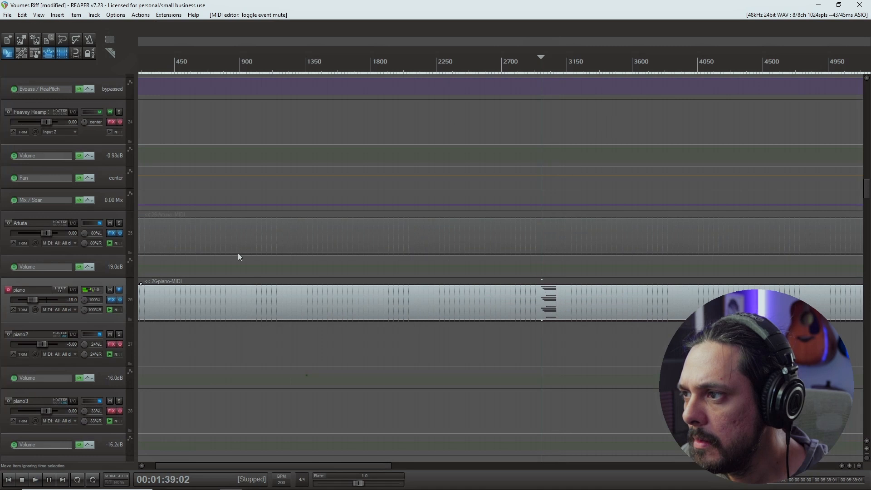
Unsolo the piano track to hear it with the rest of the mix.
left_click(118, 290)
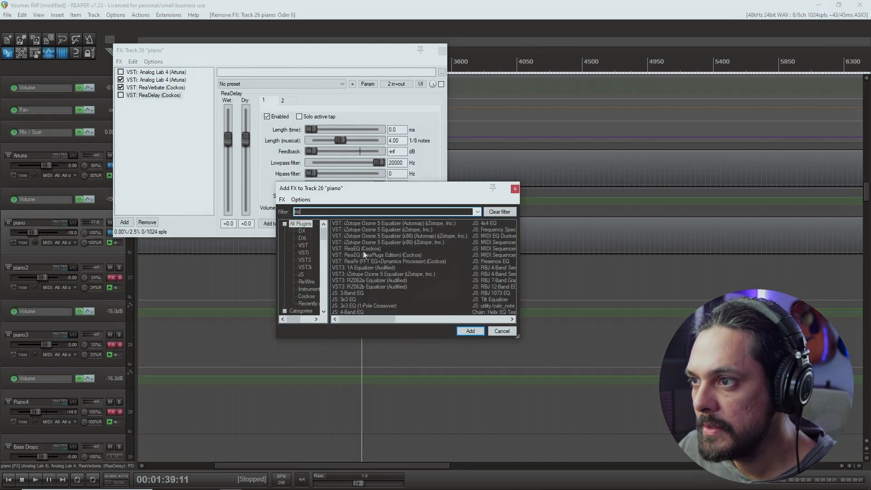
left_click(360, 251)
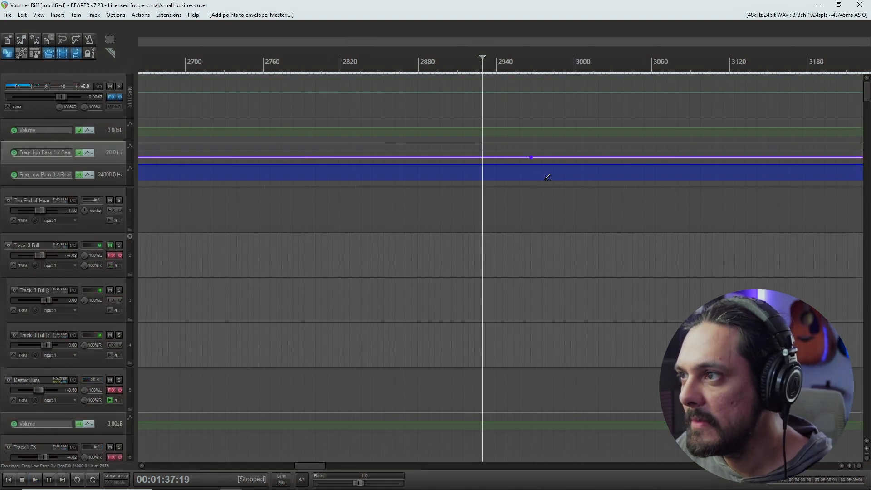
Play the mix from about 01:38 while looking through the cymbal, reverse snare, drums and MIDI bass tracks.
left_click(526, 207)
scroll(526, 207, "up", 4)
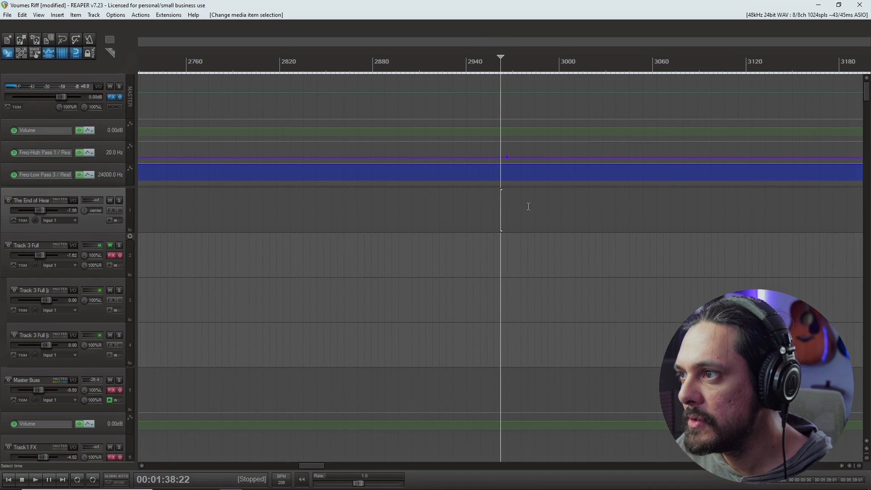
left_click(522, 164, "shift")
scroll(570, 195, "down", 5)
key("space")
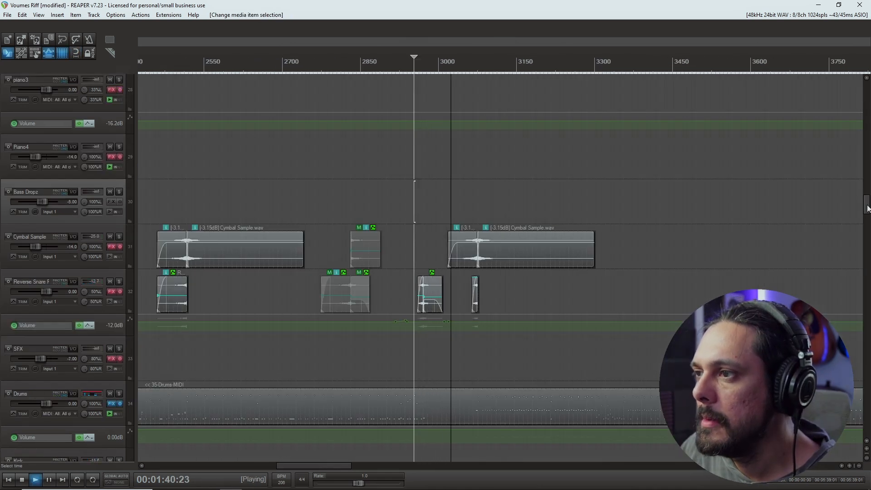
left_click_drag(868, 207, 867, 272)
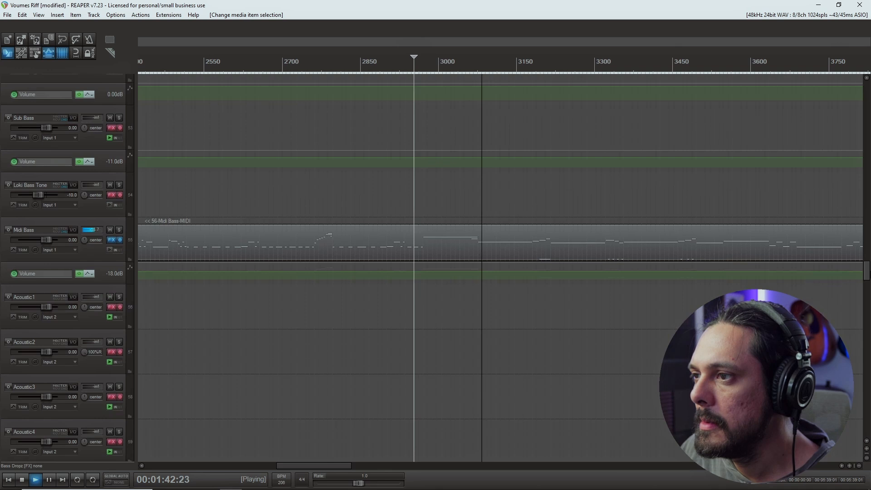
key("space")
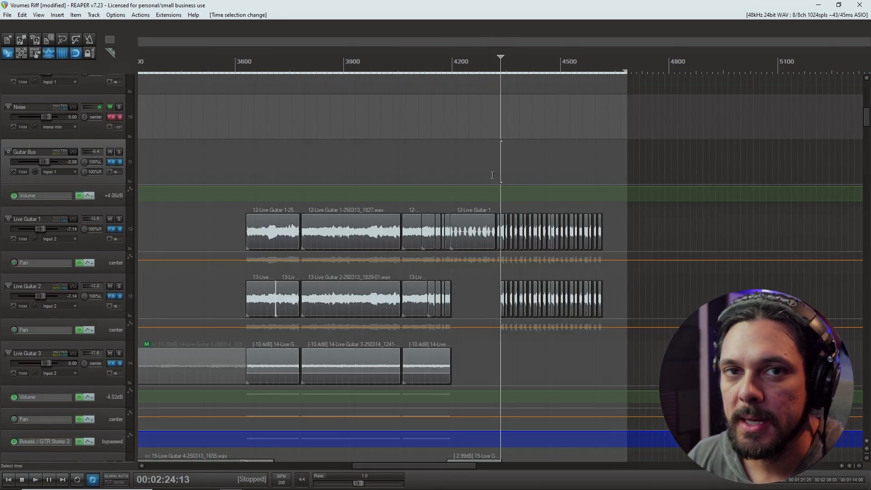
Play the chopped live guitar ending from about 02:23 and bring the piano tracks into view.
left_click(493, 176)
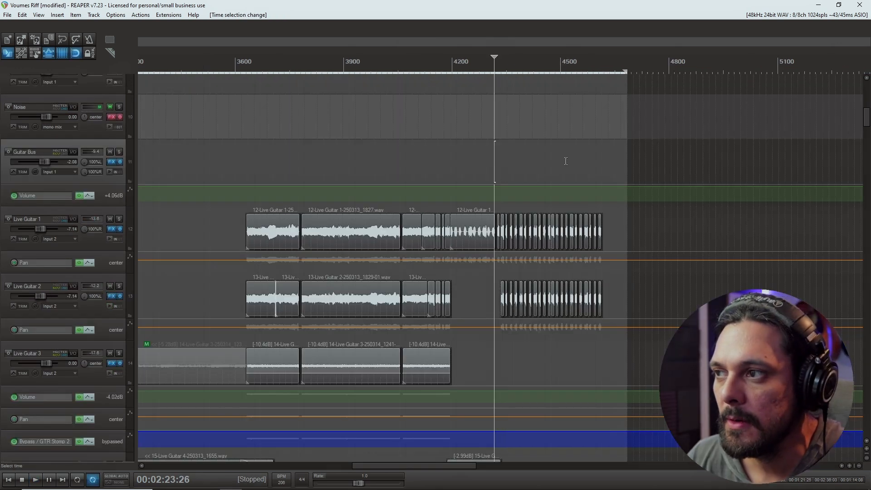
key("space")
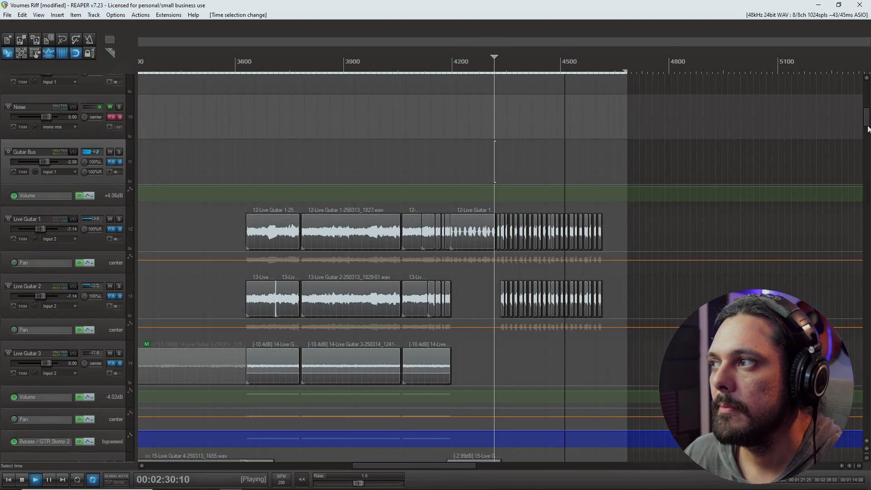
left_click_drag(867, 121, 866, 197)
key("space")
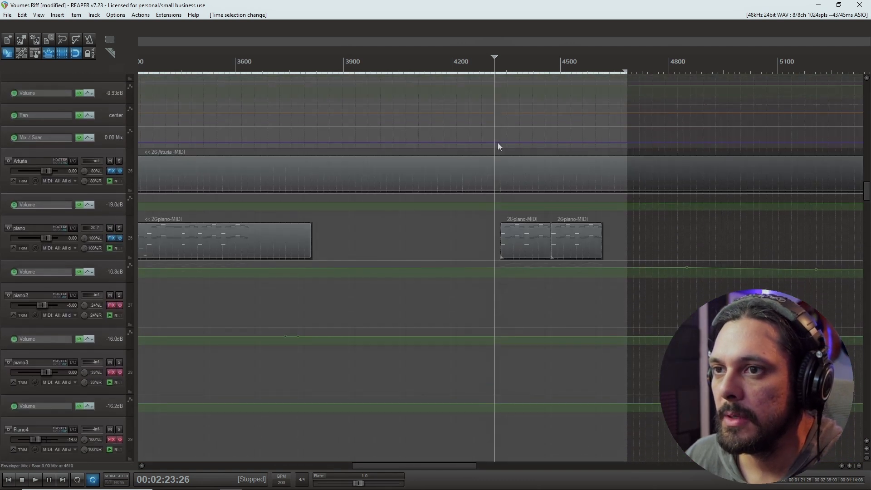
Inspect the two short piano MIDI items in the ending and place the edit cursor at the start of the first.
left_click(107, 218)
left_click(529, 252)
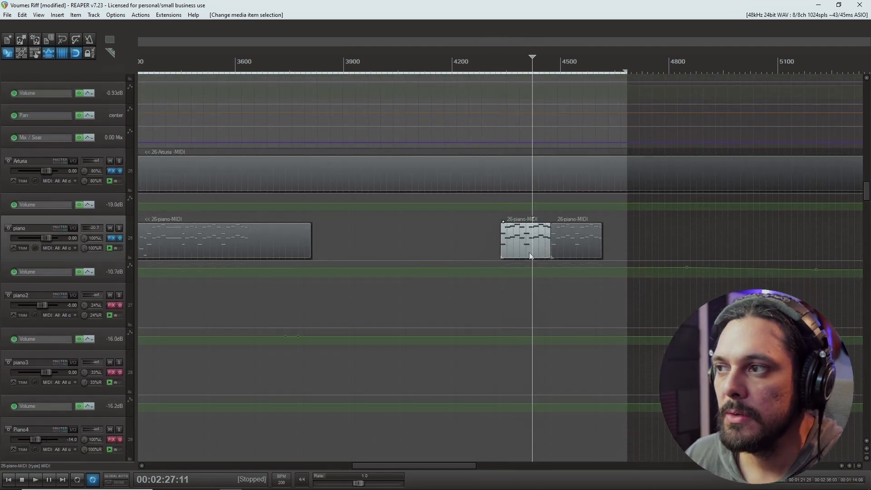
left_click(573, 246)
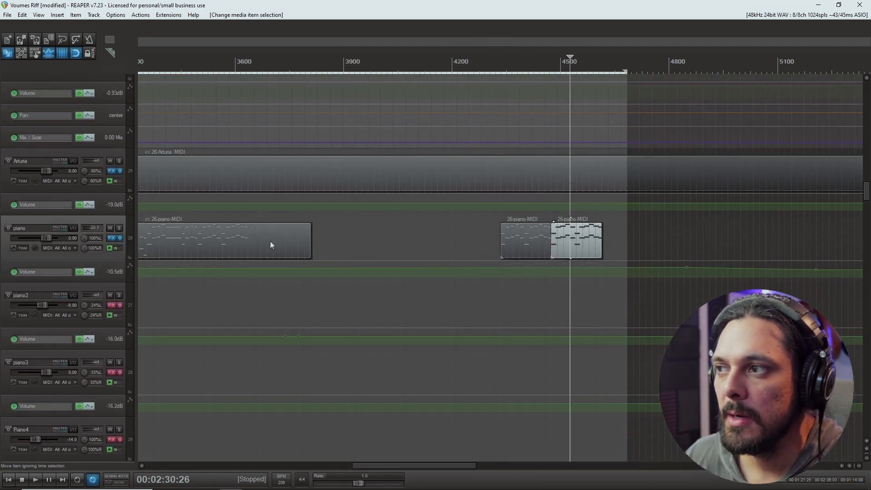
left_click(141, 466)
left_click(141, 466)
left_click(694, 247)
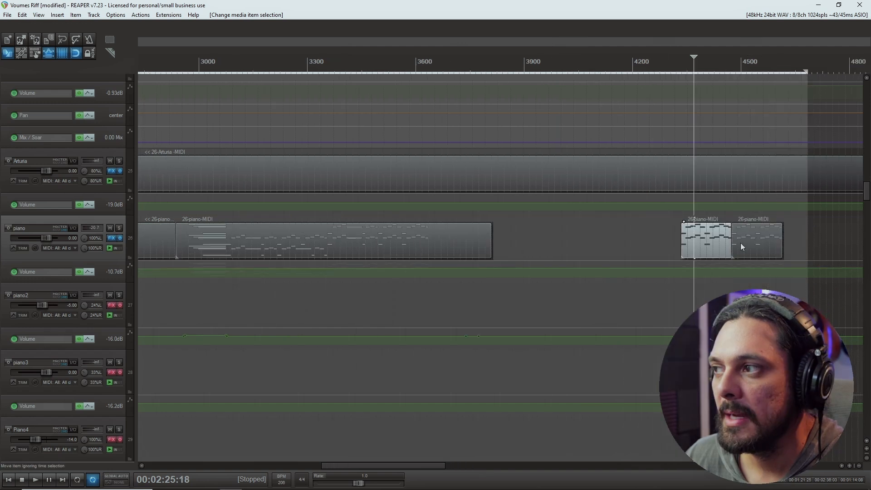
left_click(679, 292)
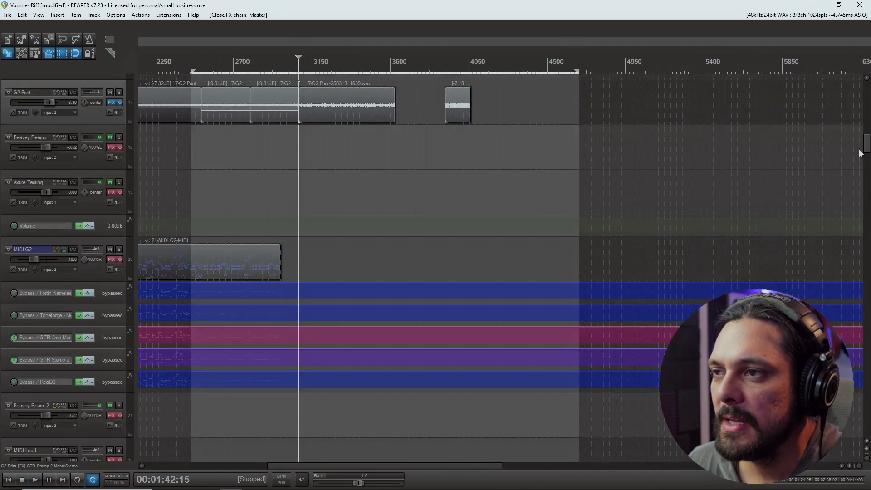
Review the programmed MIDI guitar part from bar 105 onward and select its closing notes between bars 121 and 125.
mouse_move(859, 150)
left_mouse_down()
mouse_move(860, 174)
mouse_move(860, 127)
mouse_move(860, 140)
left_mouse_up()
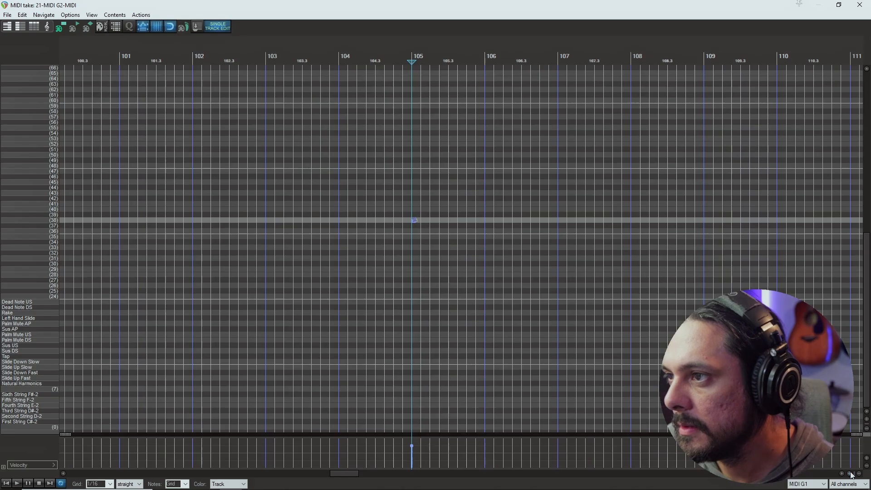
left_click(851, 474)
left_click(851, 474)
left_click(850, 474)
left_click(851, 474)
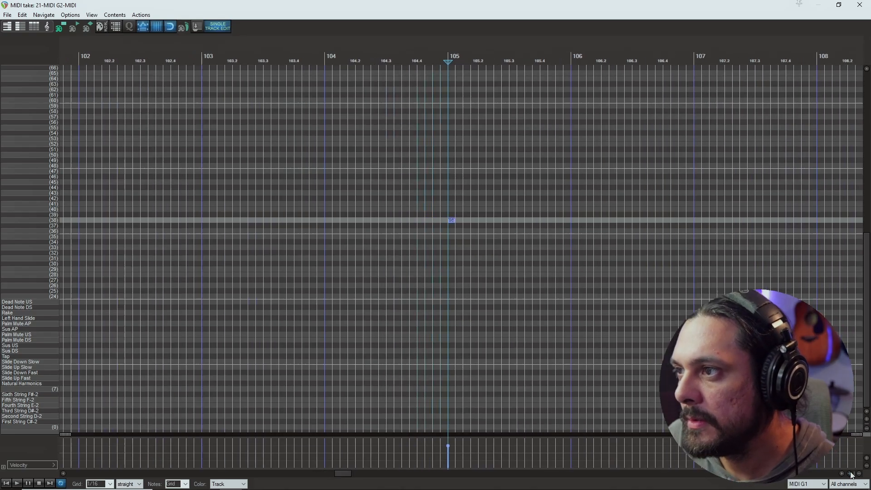
left_click(850, 474)
left_click(842, 474)
left_click(842, 474)
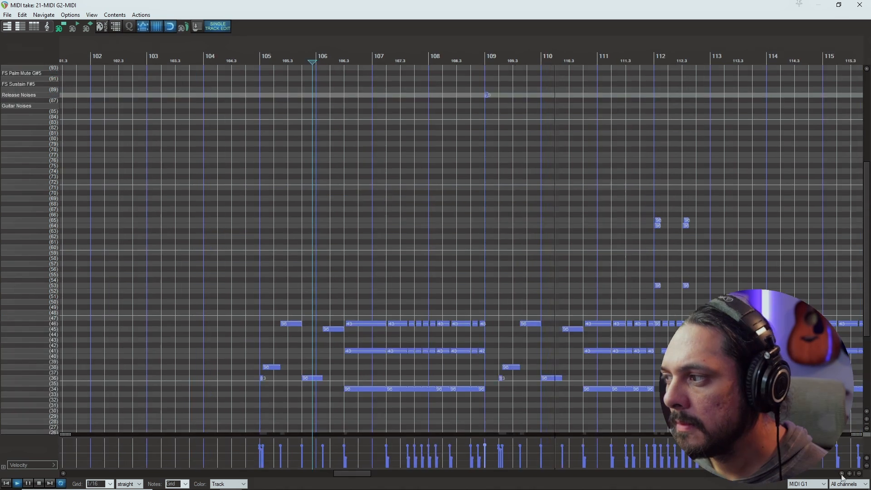
left_click(842, 474)
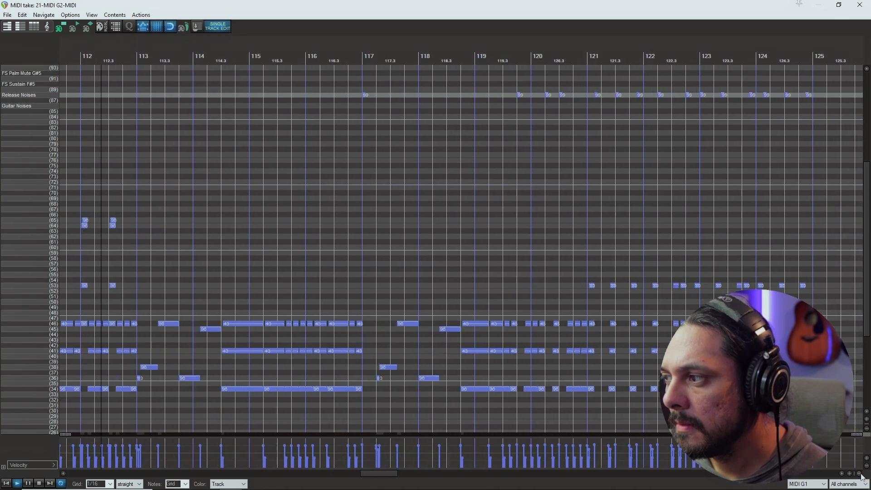
left_click(860, 475)
left_click(860, 475)
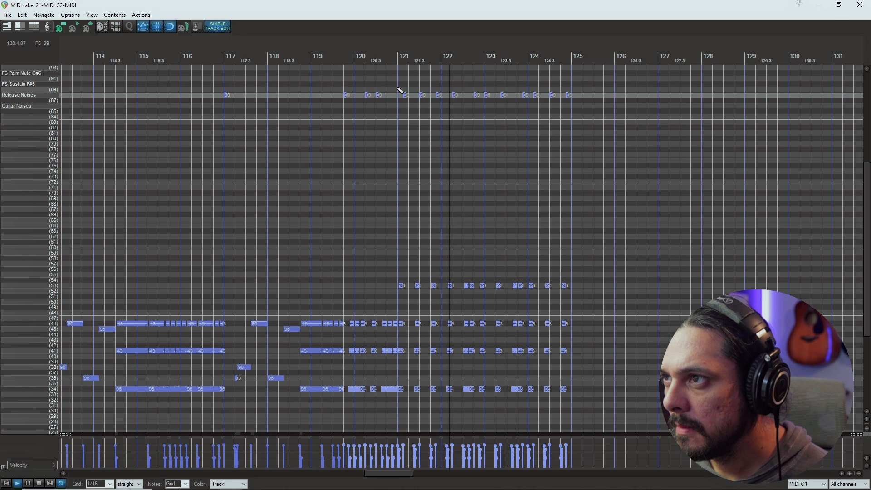
left_click_drag(398, 86, 615, 394)
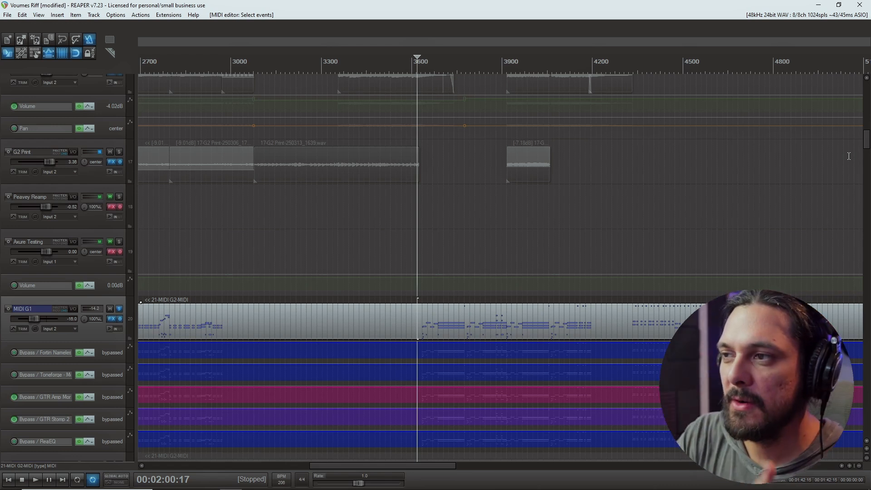
Play the soloed MIDI G1 track with its Axure guitar effects chain shown, and open its MIDI item.
key("space")
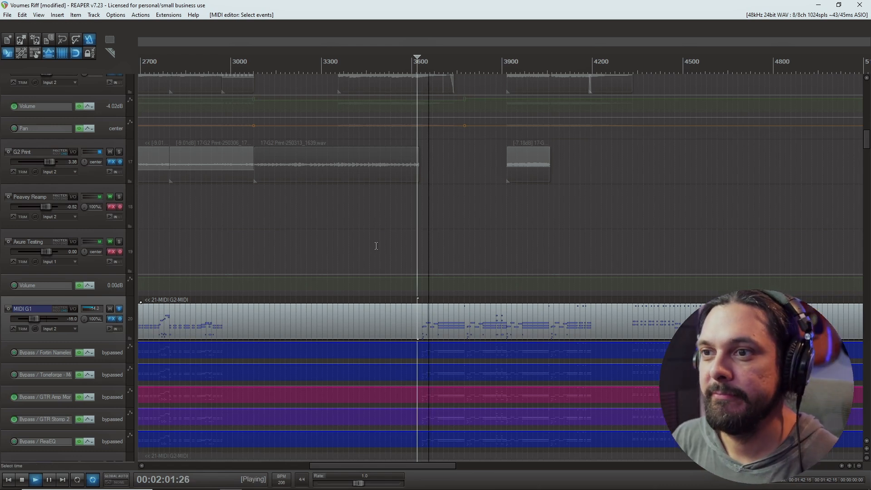
left_click(113, 319)
left_click_drag(294, 143, 359, 74)
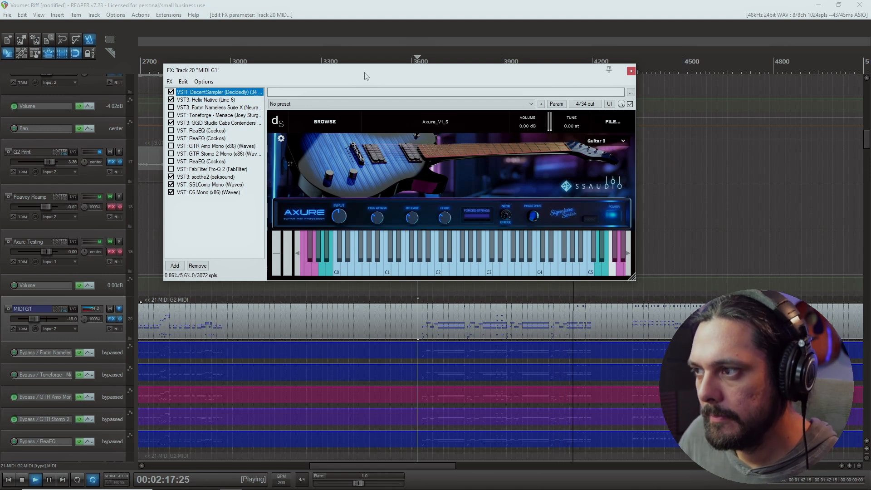
key("space")
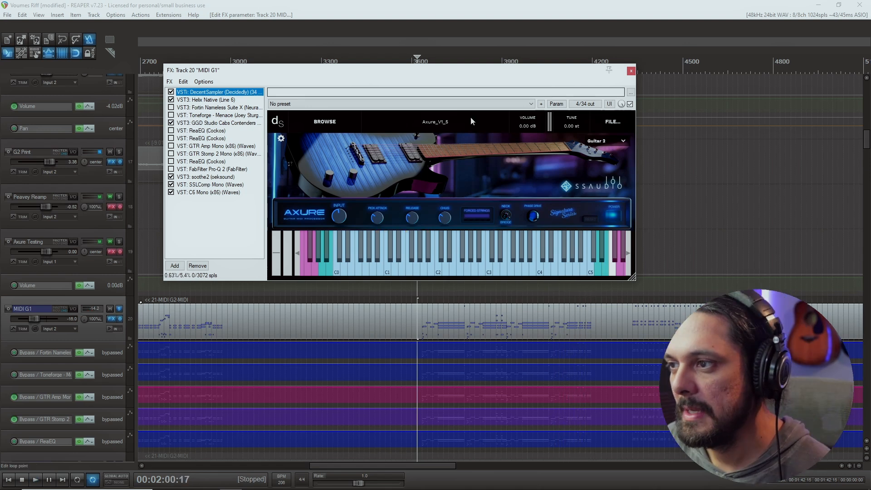
left_click(631, 71)
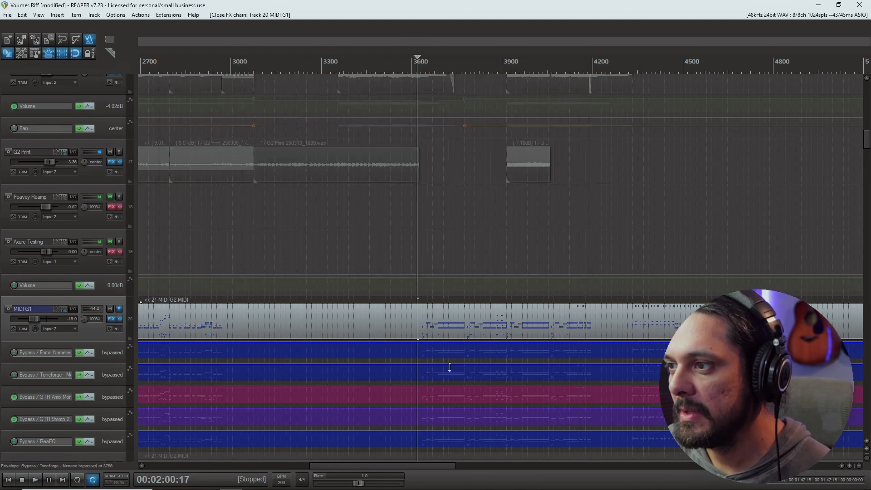
double_click(429, 336)
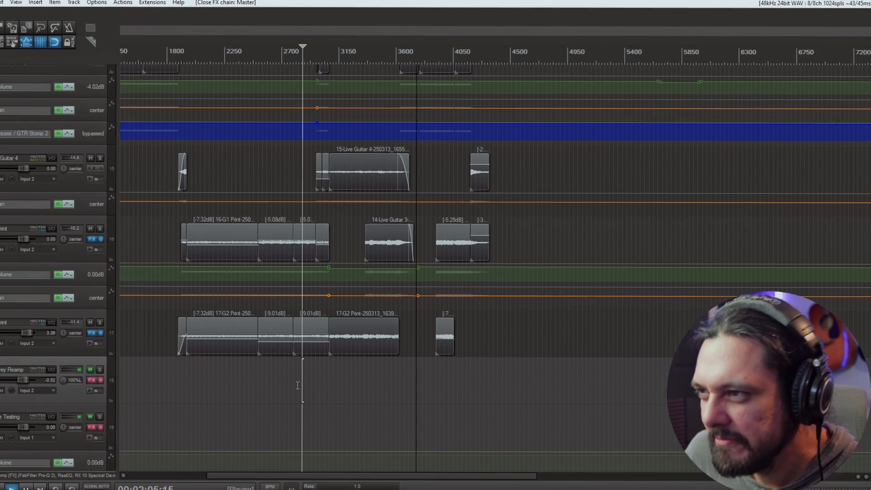
Stop playback of the guitar tracks and show the MIDI G1 effects chain with the Axure sampler.
key("space")
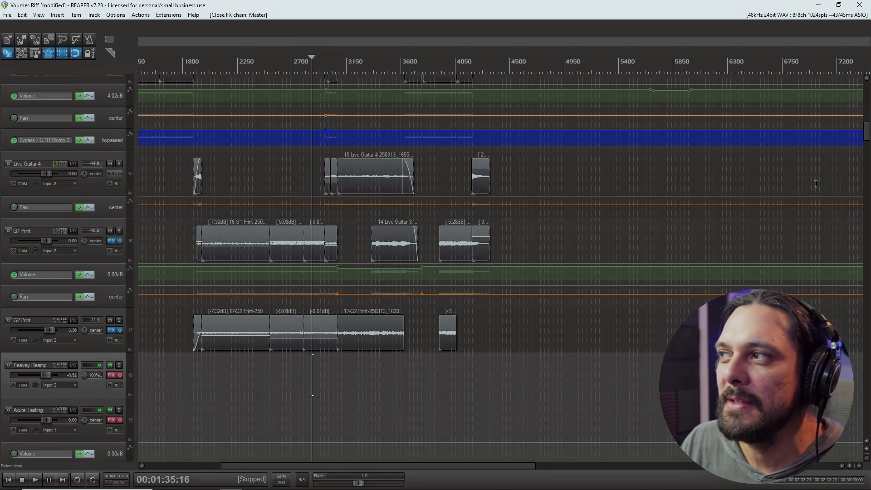
left_click_drag(868, 132, 868, 145)
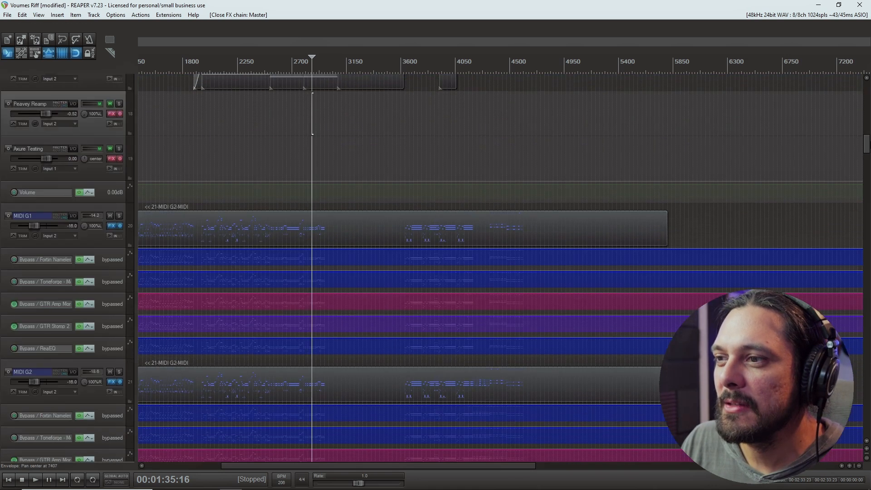
left_click(112, 226)
left_click_drag(325, 155, 324, 111)
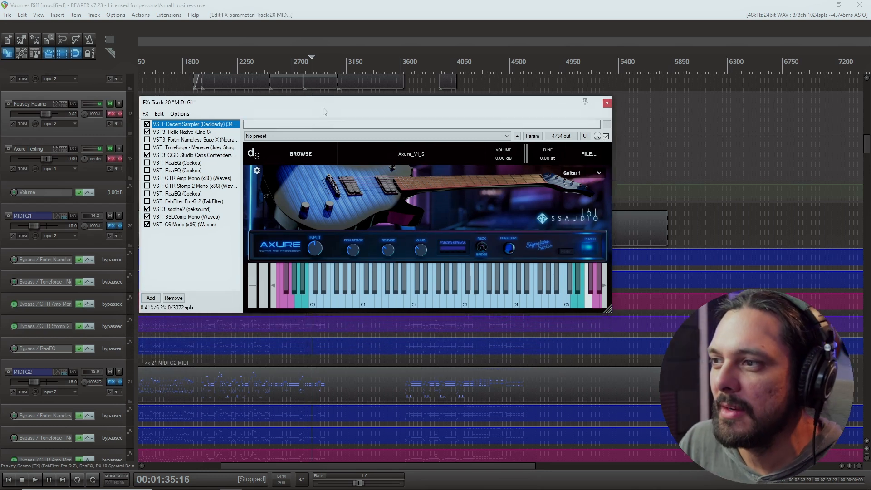
left_click_drag(324, 111, 320, 117)
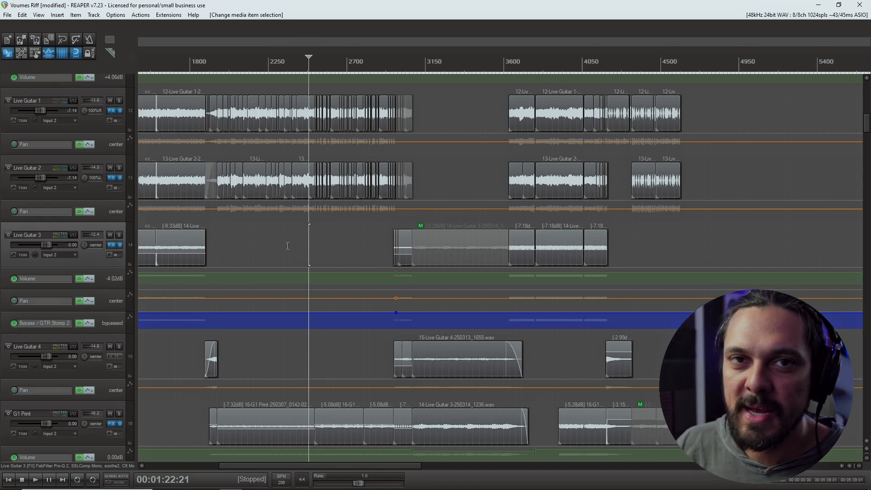
Review the layered live guitar and print tracks in playback and stop it.
scroll(288, 246, "down", 10)
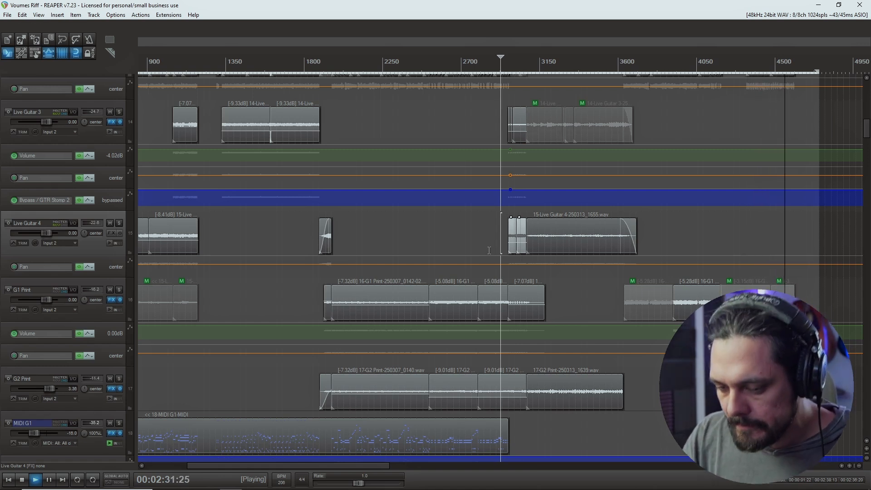
key("space")
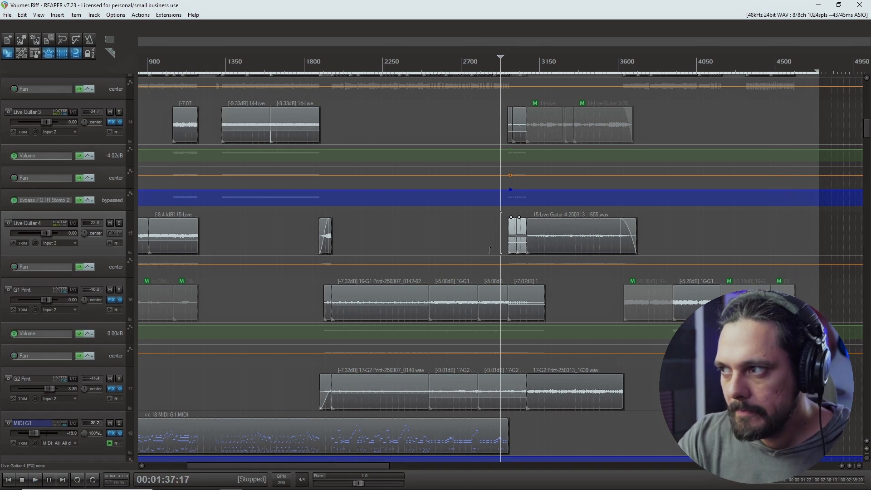